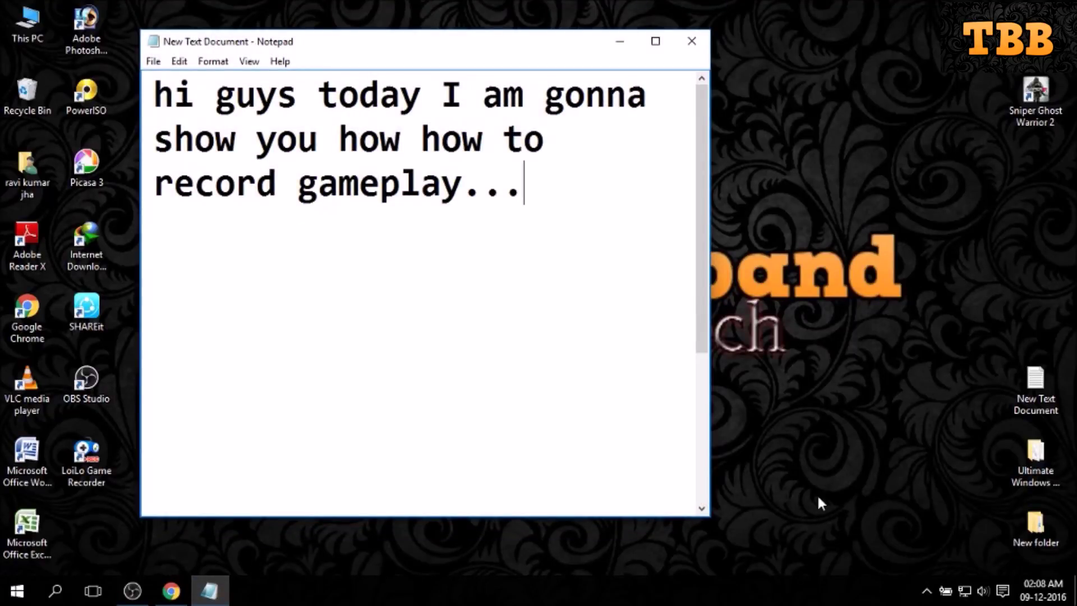
# - Minimise the Notepad note, then move the LoiLo Game Recorder shortcut to top centre and back
pyautogui.click(620, 41)
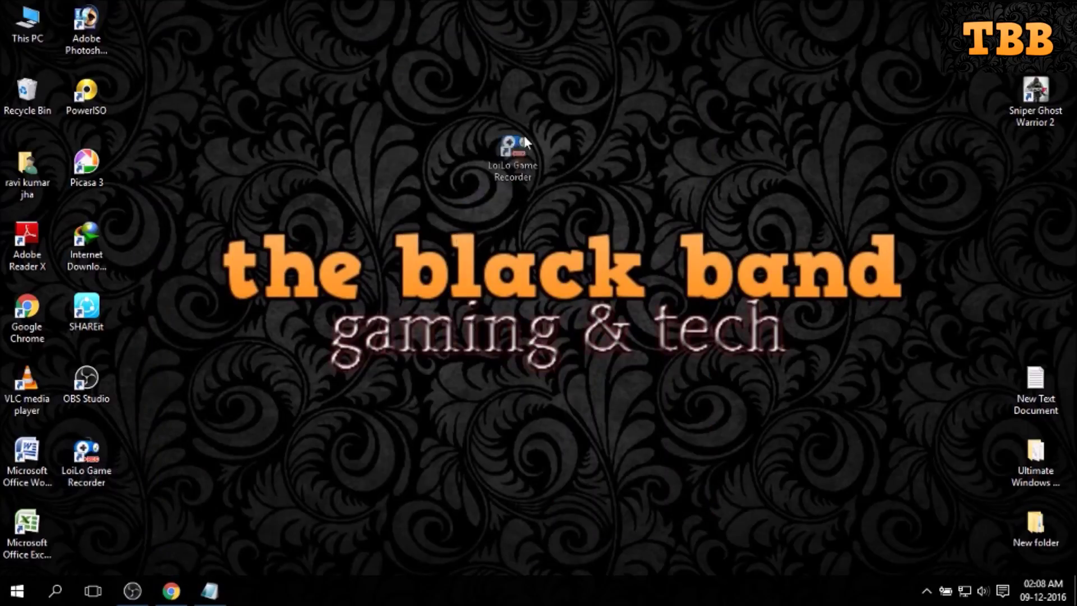
pyautogui.moveTo(86, 455); pyautogui.dragTo(556, 126)
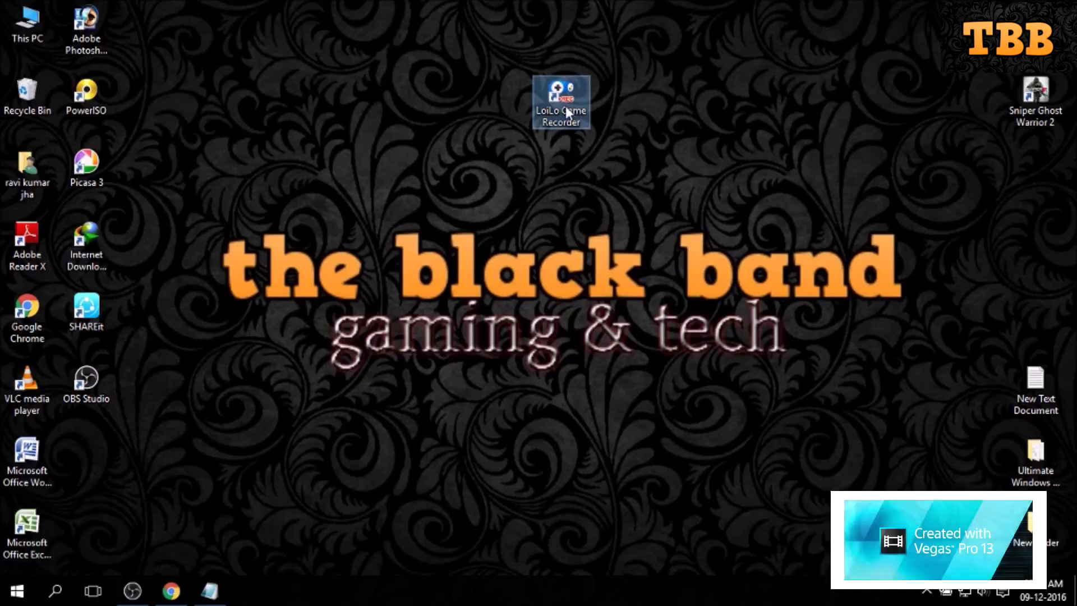
pyautogui.moveTo(565, 106); pyautogui.dragTo(93, 454)
# - Bring up Chrome and return to the Google home page
pyautogui.click(171, 591)
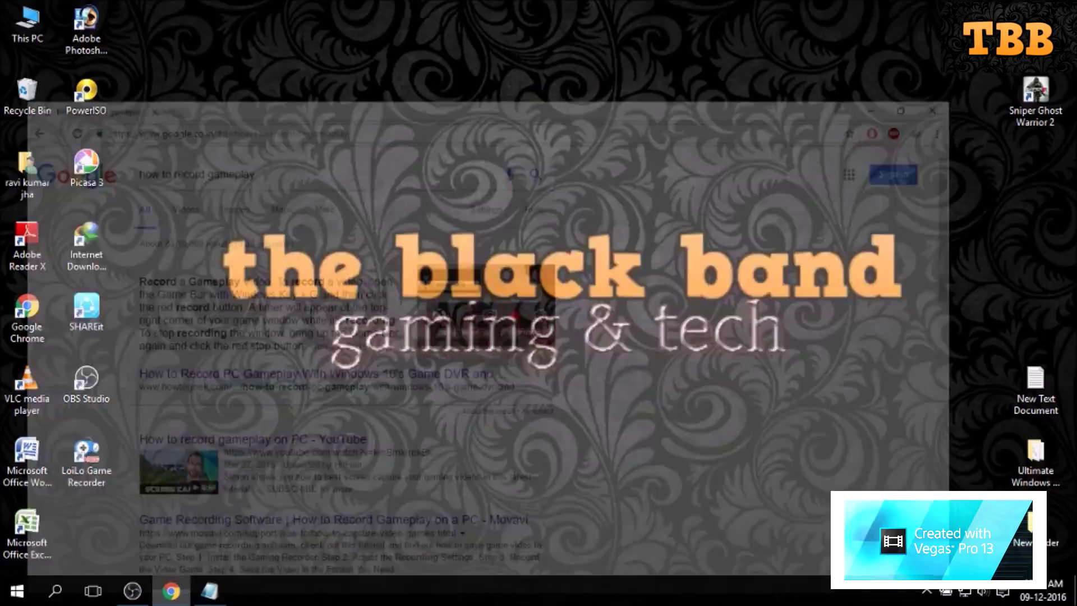
pyautogui.click(290, 84)
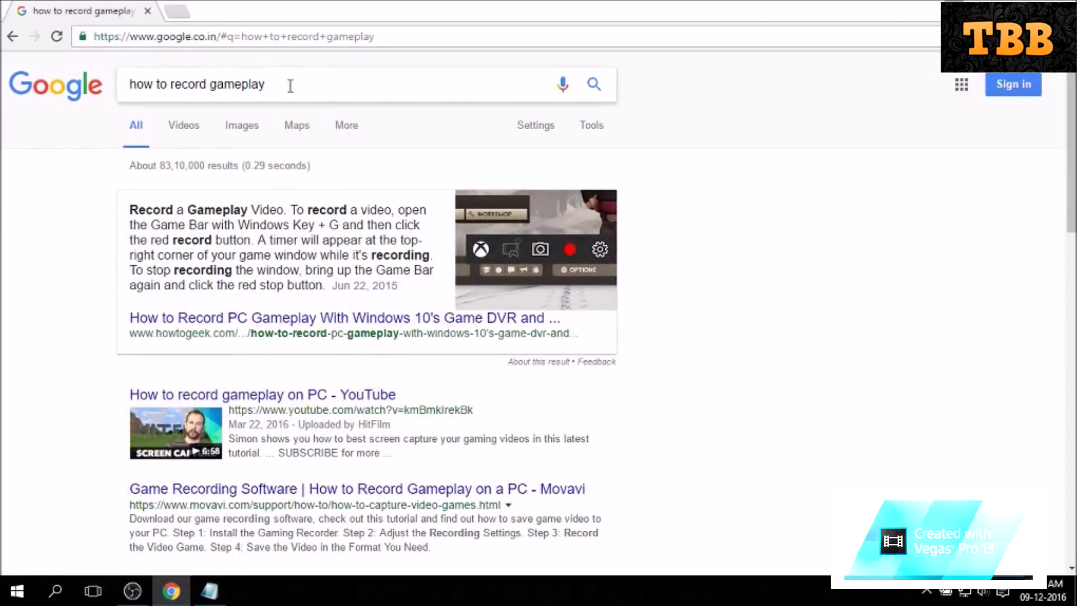
pyautogui.press('Return')
# - Search Google for 'LoiLo Game Recorder' and open the loilo.tv result in a new tab
pyautogui.click(477, 321)
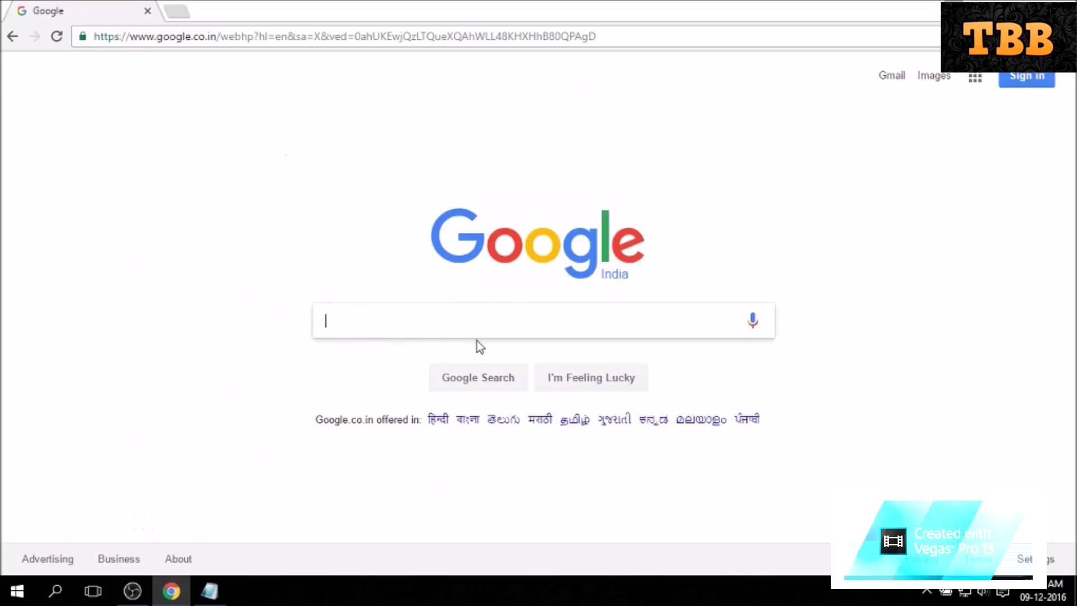
pyautogui.rightClick(459, 316)
pyautogui.click(504, 409)
pyautogui.press('Return')
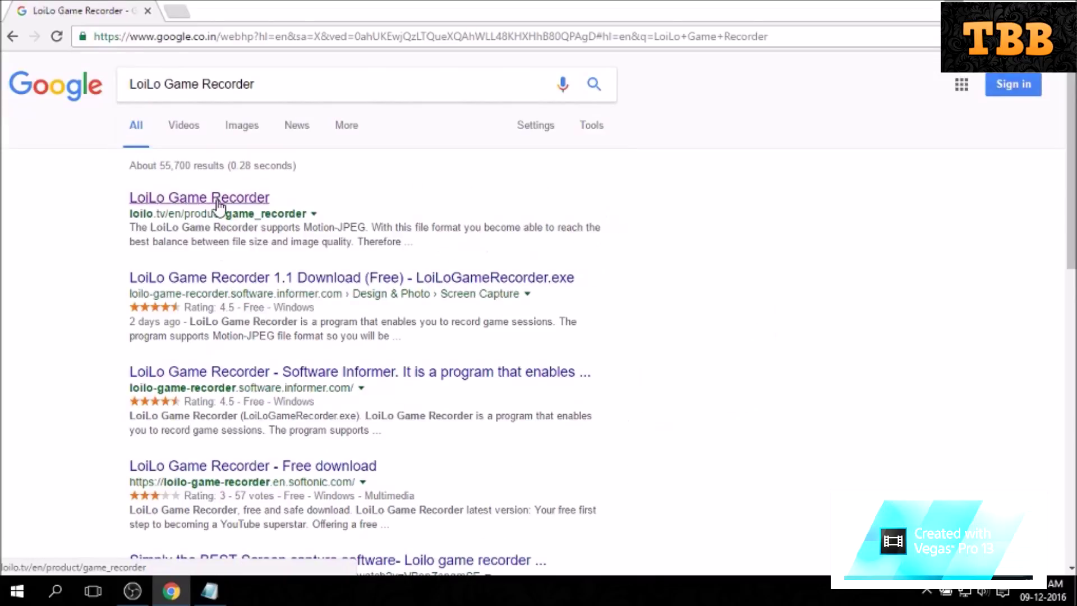
pyautogui.rightClick(217, 203)
pyautogui.click(265, 212)
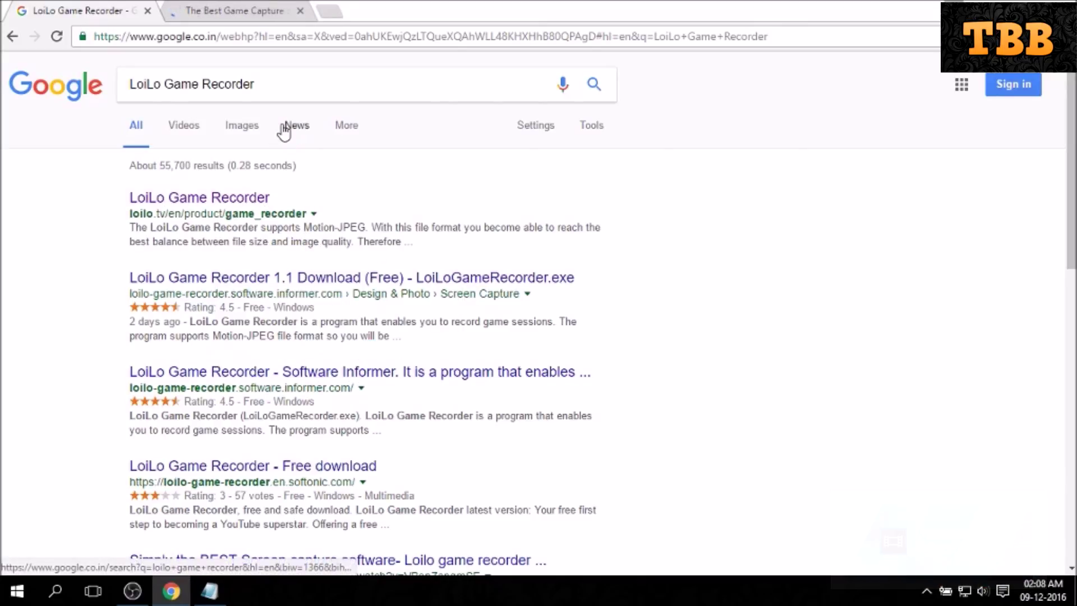
# - Start the LoiLo Game Recorder installer download from loilo.tv, then cancel it
pyautogui.click(229, 11)
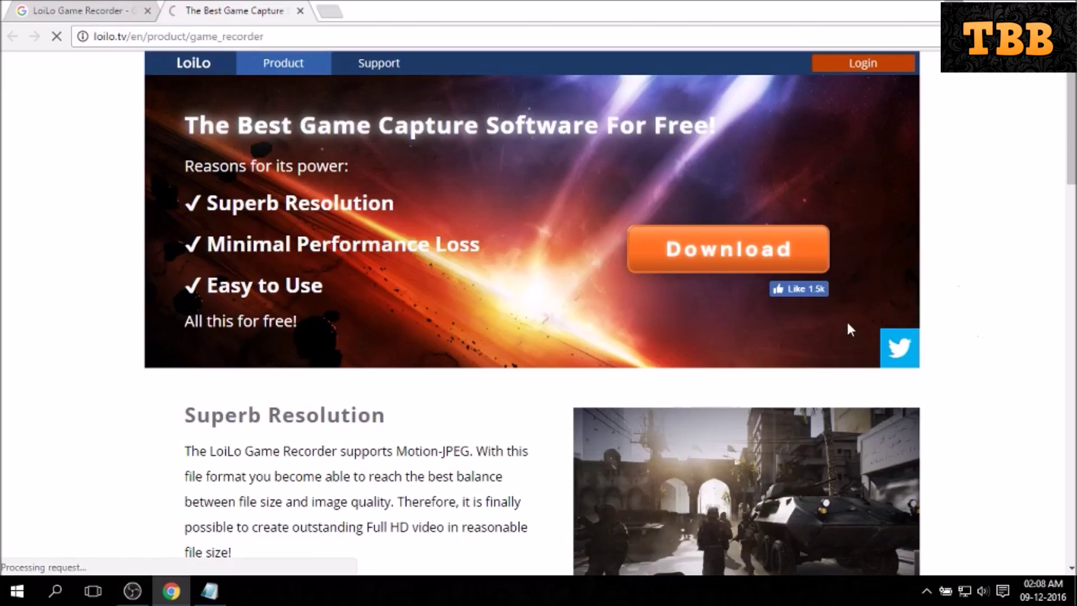
pyautogui.click(766, 253)
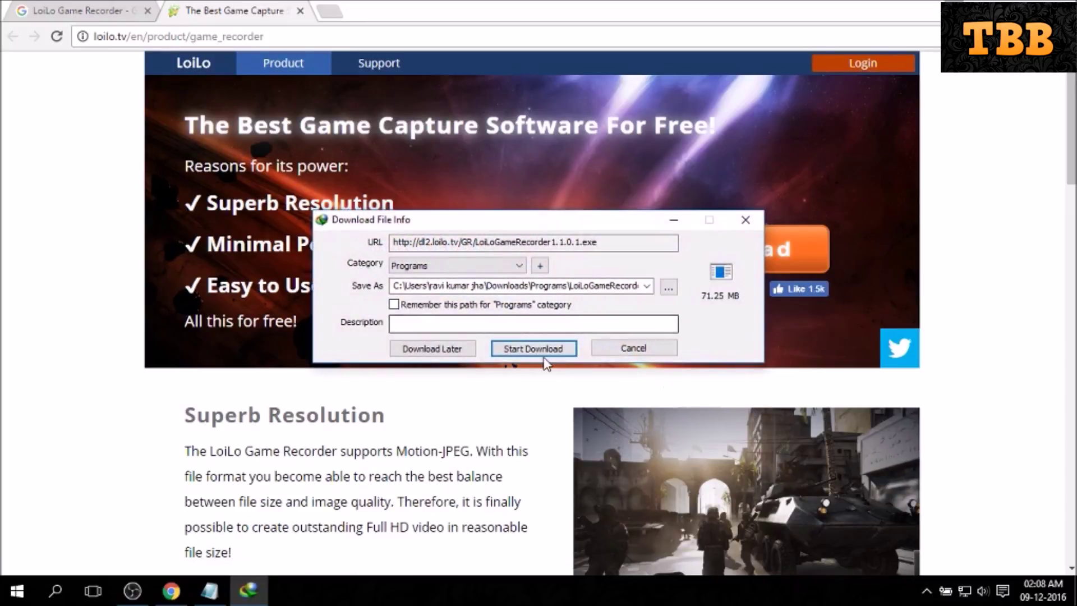
pyautogui.click(533, 348)
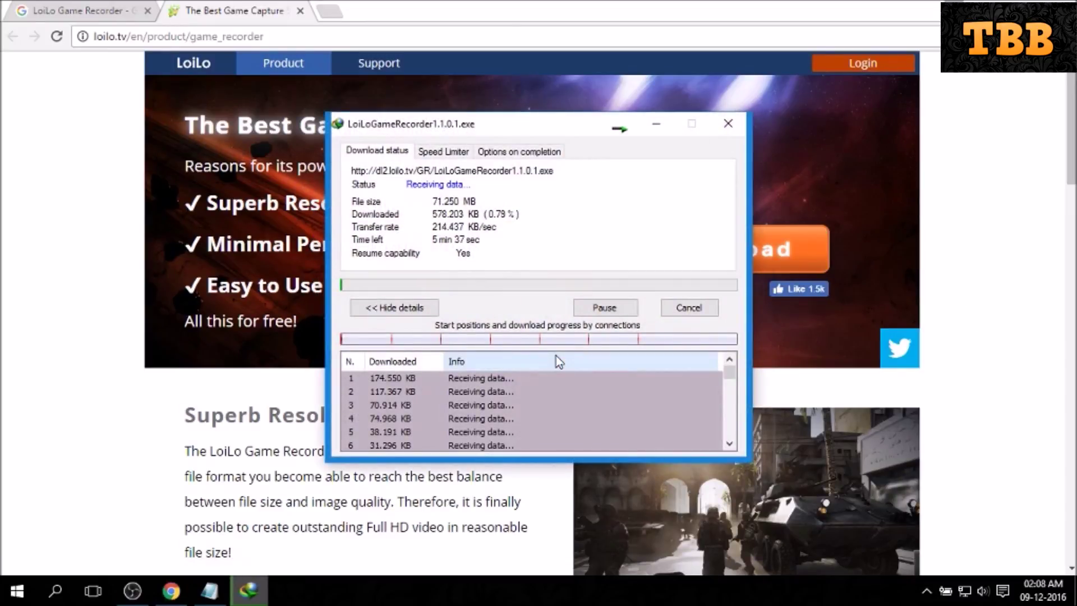
pyautogui.click(689, 307)
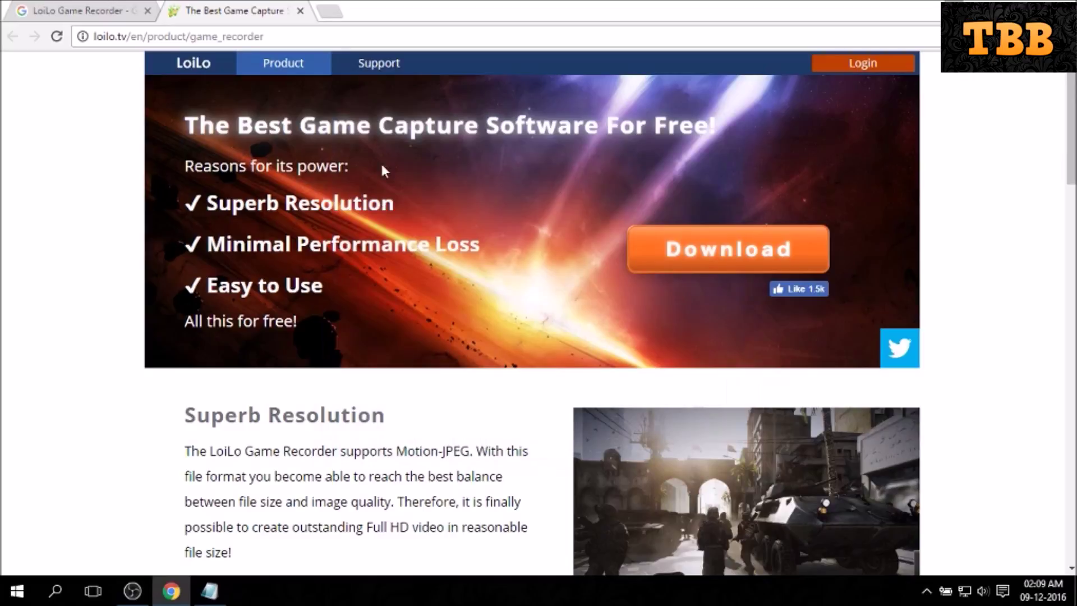
# - Close the loilo.tv and Google tabs and the Chrome window
pyautogui.click(300, 12)
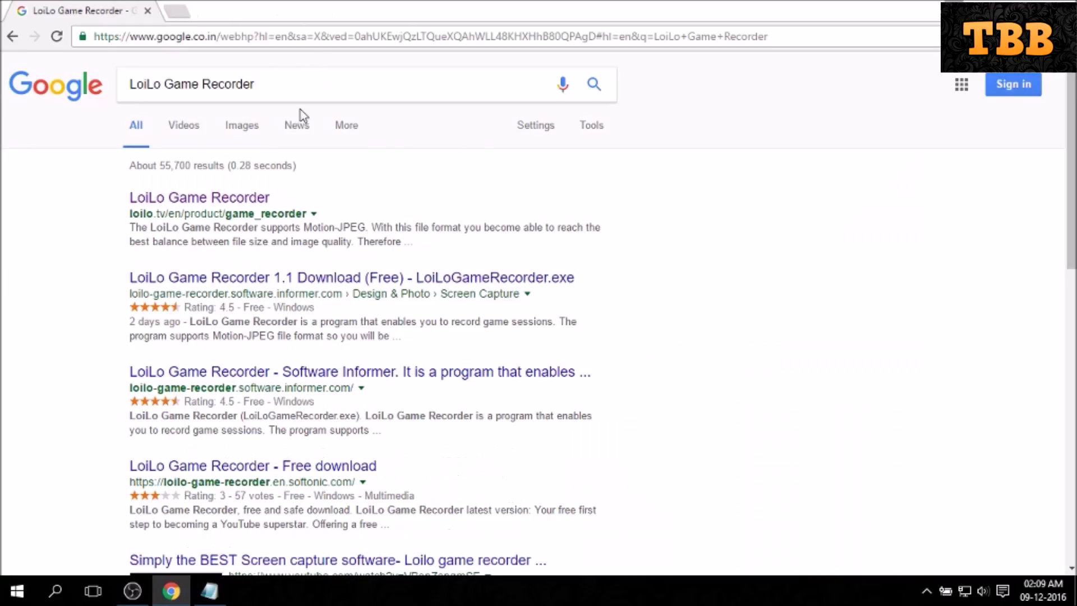
pyautogui.click(178, 11)
pyautogui.click(148, 11)
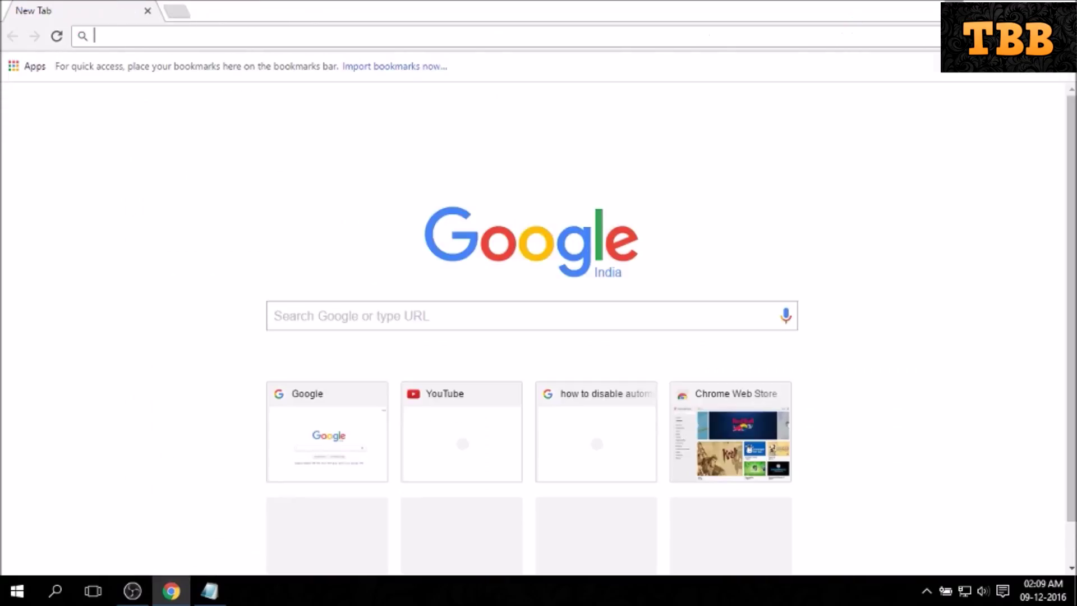
pyautogui.click(147, 10)
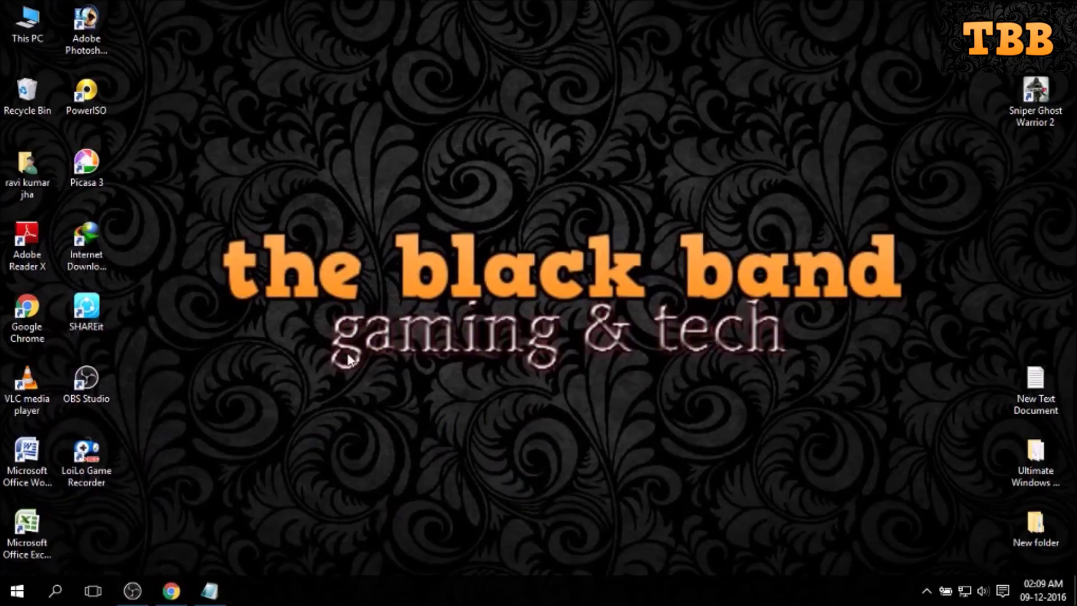
# - Refresh the desktop, launch LoiLo Game Recorder from its shortcut, and check the notification area
pyautogui.rightClick(368, 131)
pyautogui.click(404, 181)
pyautogui.doubleClick(86, 461)
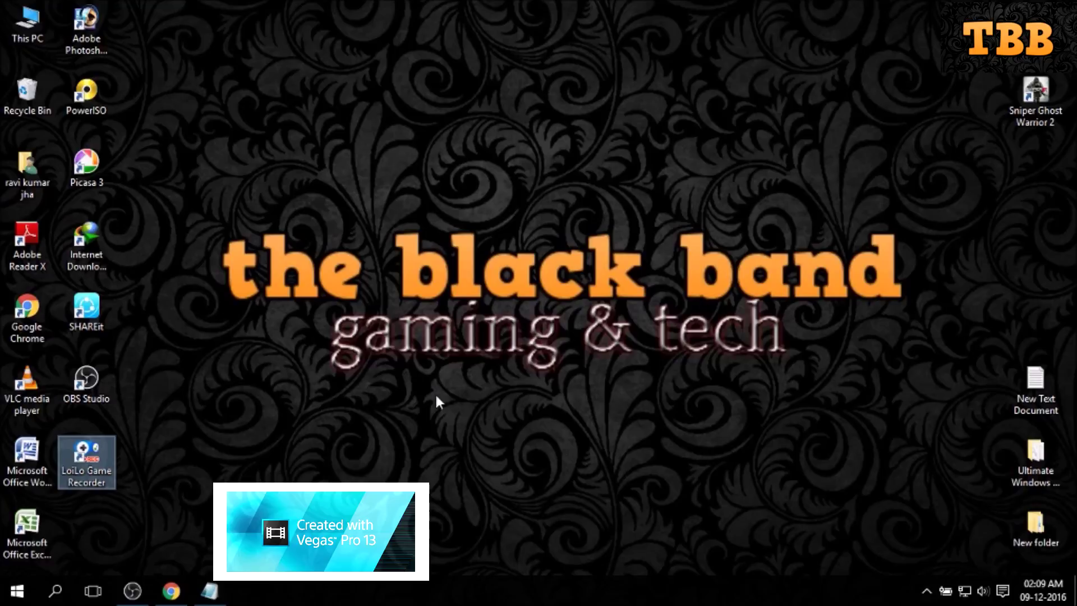
pyautogui.click(927, 591)
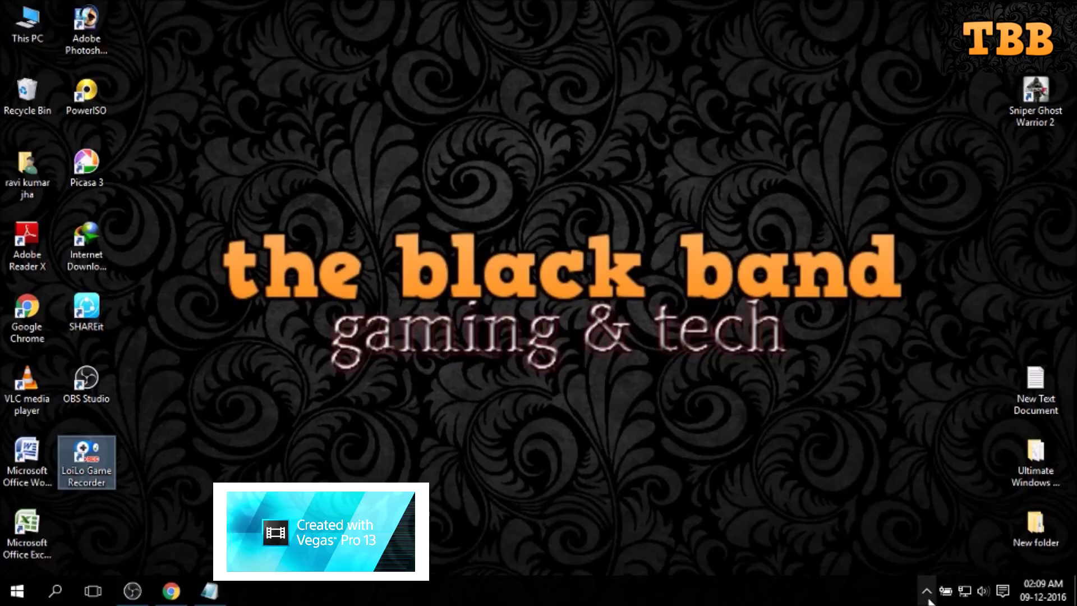
# - Refresh the desktop five more times while the recorder finishes loading
pyautogui.rightClick(495, 212)
pyautogui.click(533, 268)
pyautogui.rightClick(445, 153)
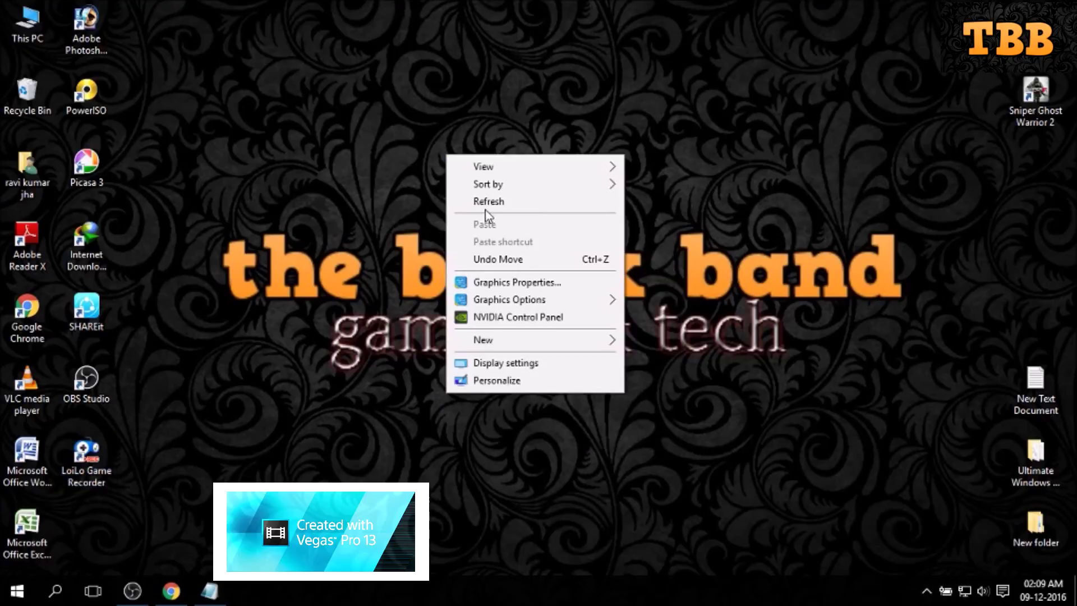
pyautogui.click(485, 206)
pyautogui.rightClick(475, 83)
pyautogui.click(522, 130)
pyautogui.rightClick(476, 71)
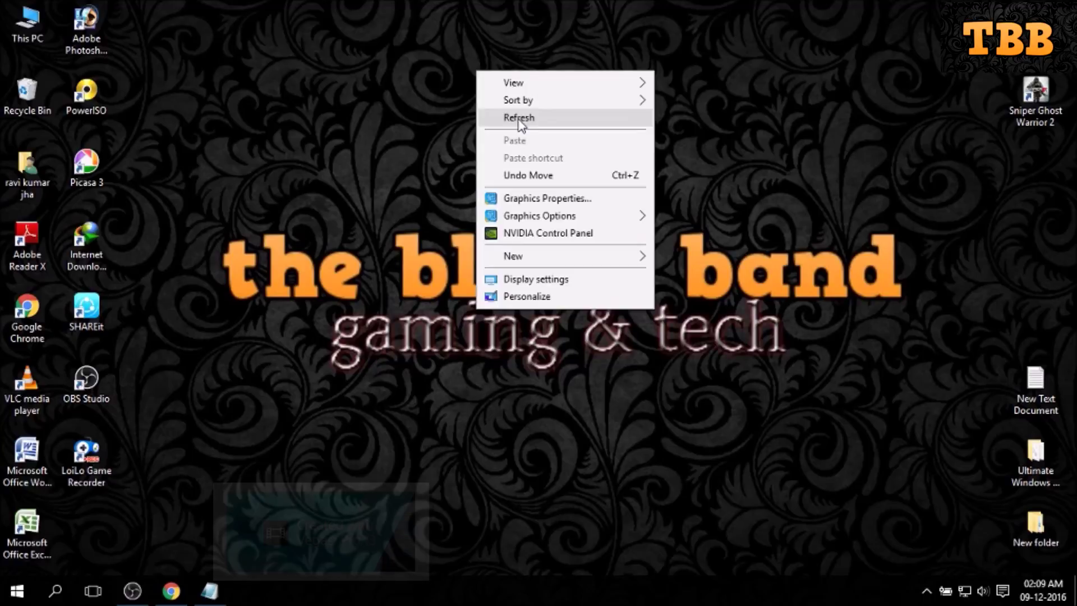
pyautogui.click(519, 124)
pyautogui.rightClick(495, 86)
pyautogui.click(534, 135)
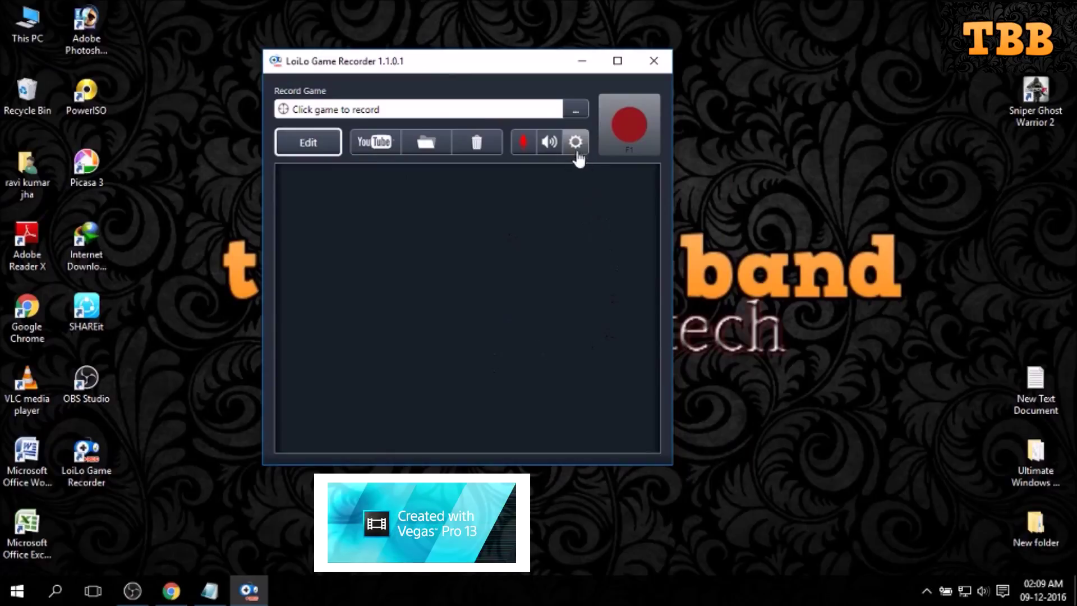
pyautogui.click(576, 142)
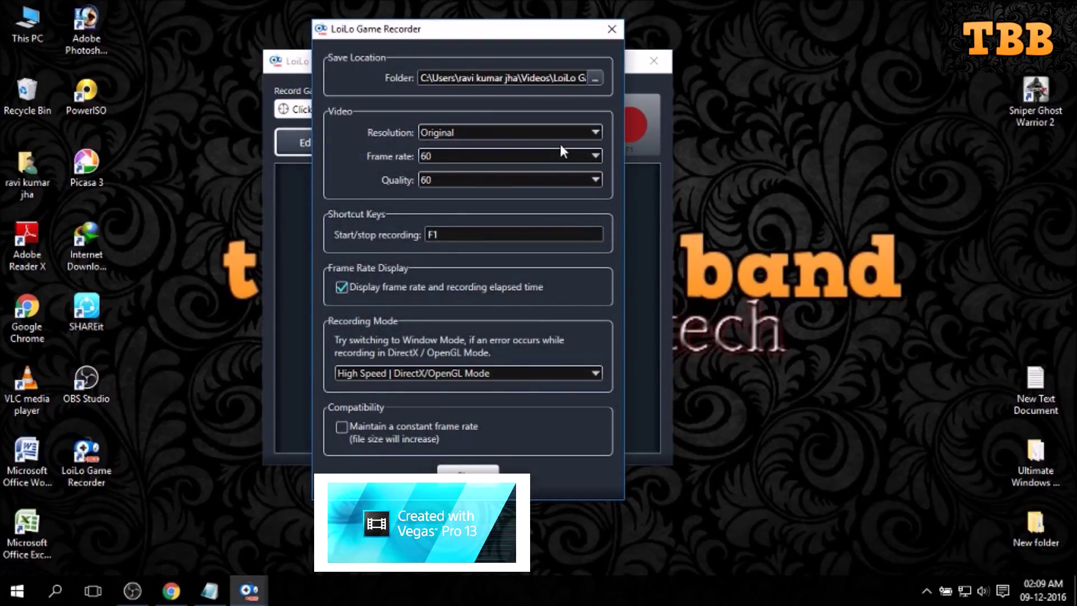
pyautogui.click(596, 132)
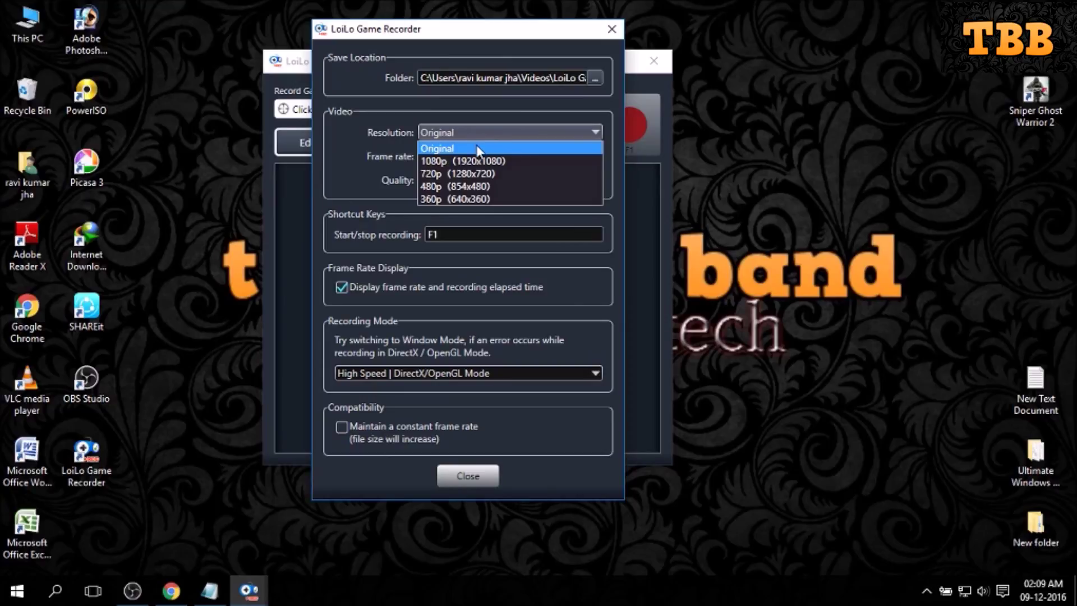
pyautogui.click(477, 145)
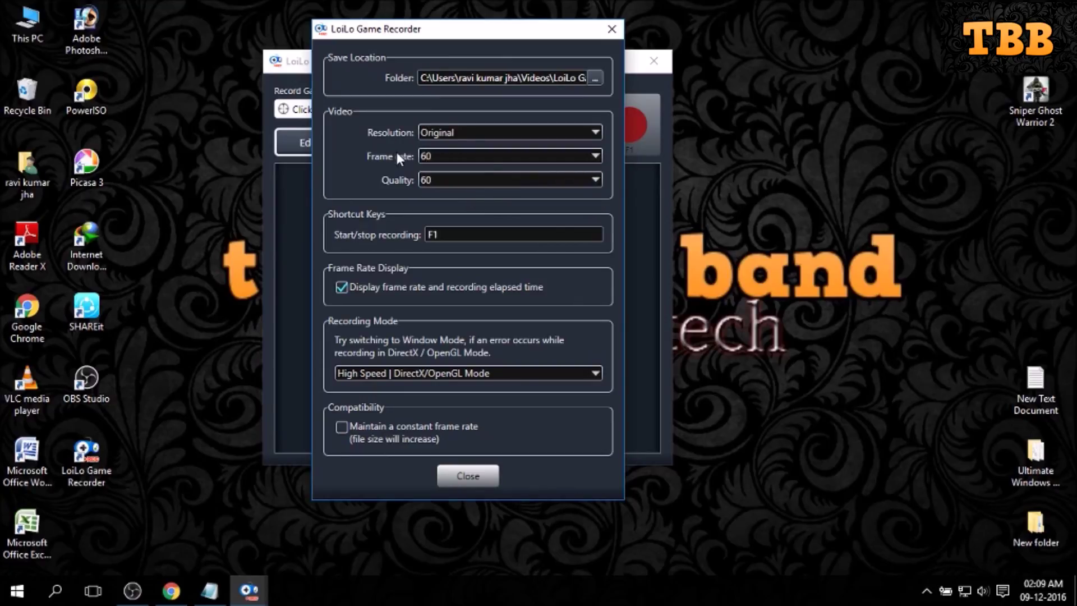
pyautogui.click(593, 156)
pyautogui.click(430, 172)
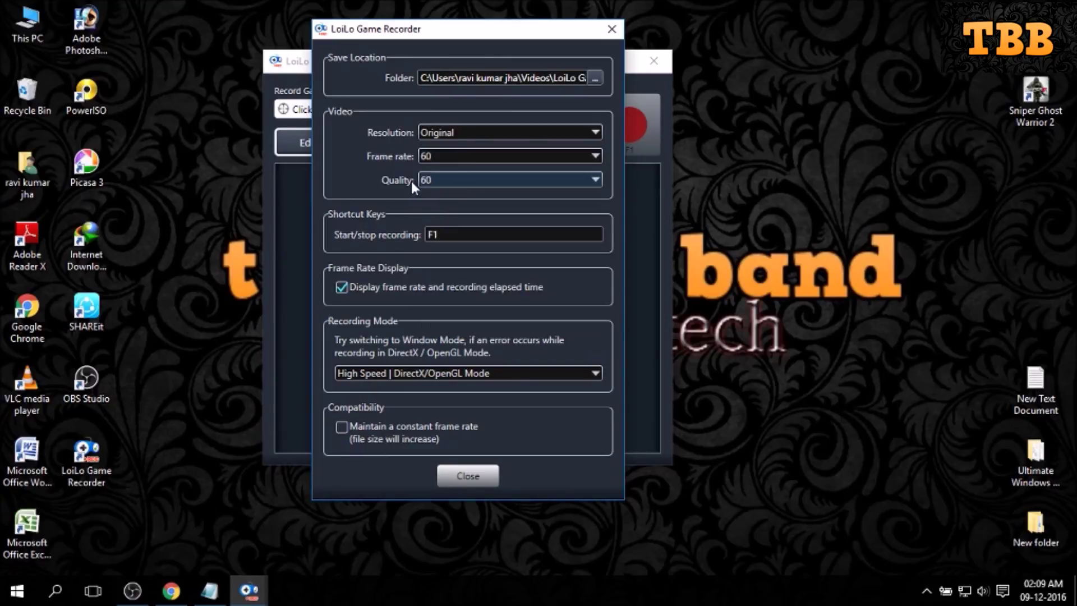
pyautogui.click(584, 179)
pyautogui.click(456, 232)
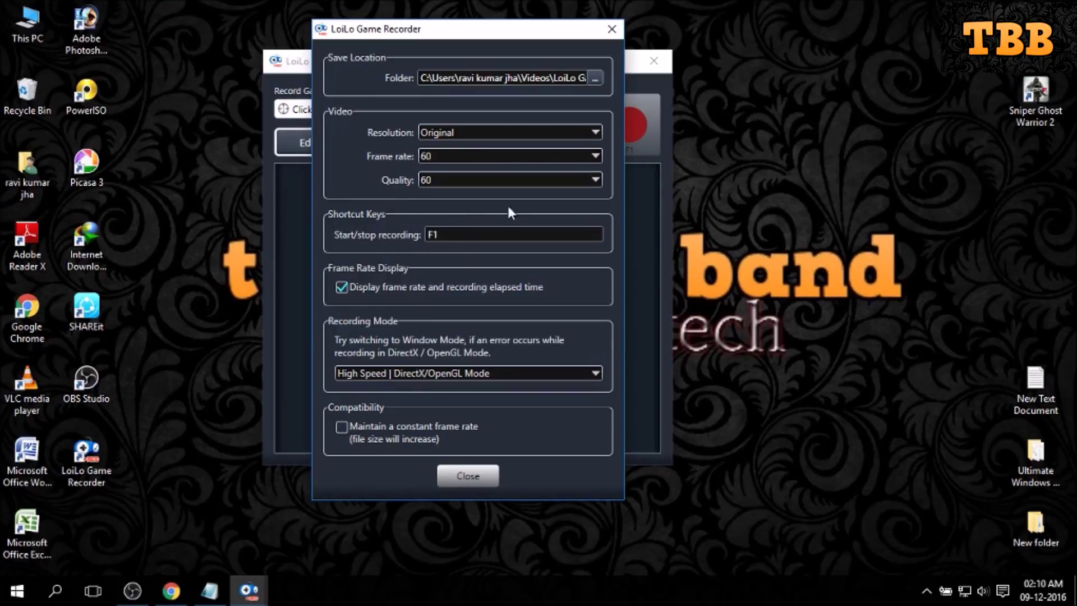
pyautogui.click(455, 234)
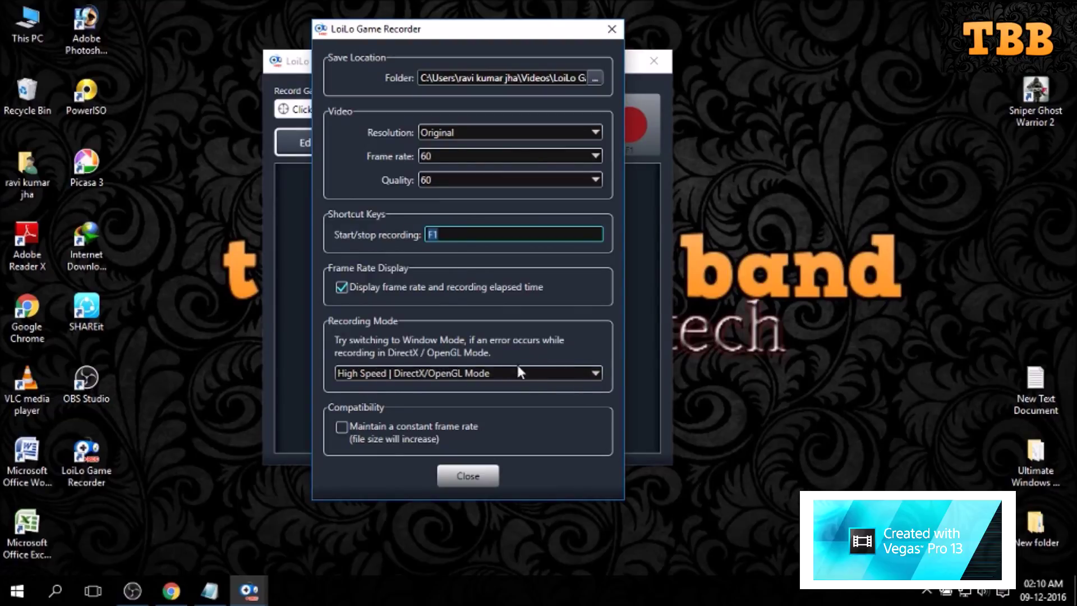
pyautogui.click(580, 372)
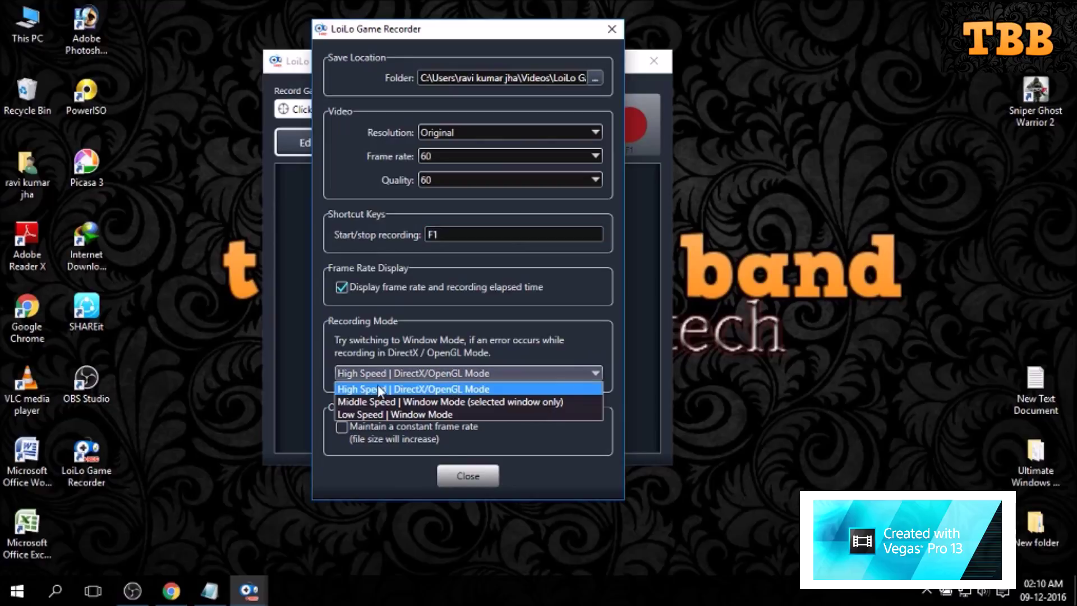
pyautogui.click(413, 389)
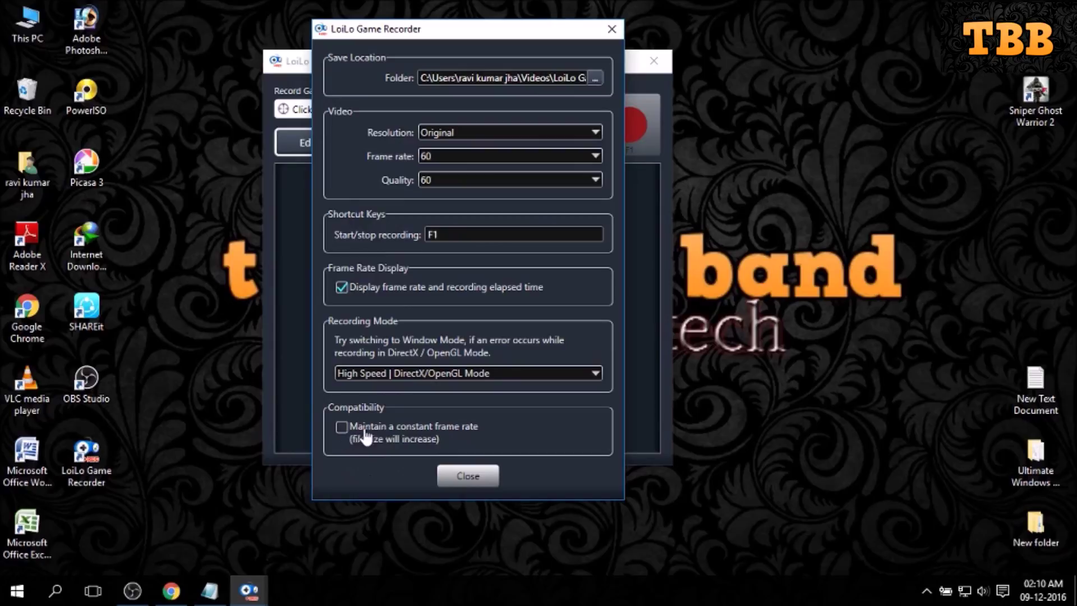
pyautogui.click(468, 476)
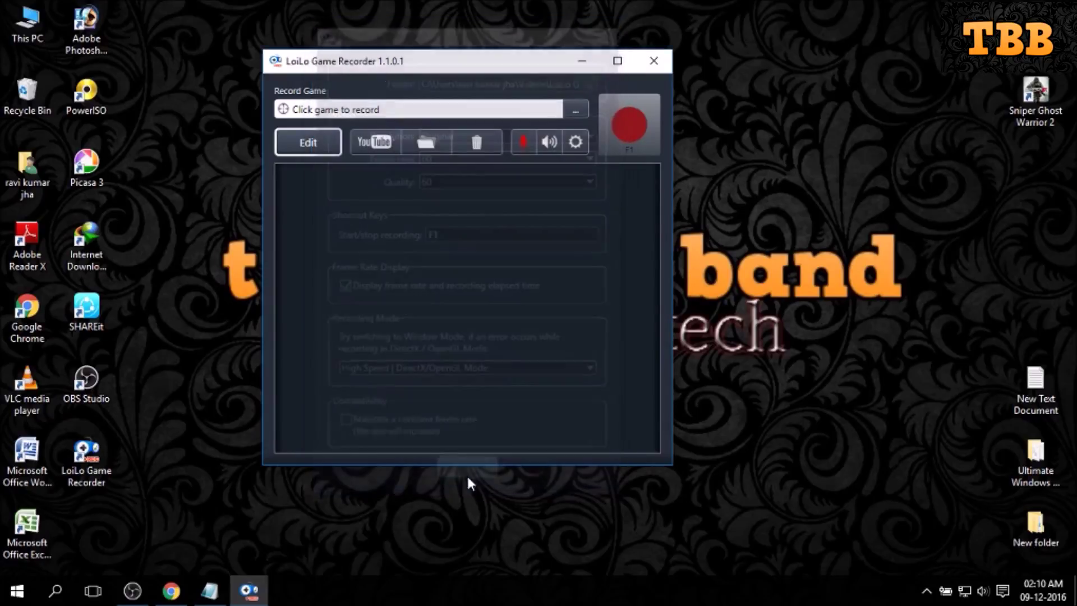
# - Leave Record Your Voice on with the default microphone and drag the recorder window left
pyautogui.click(524, 141)
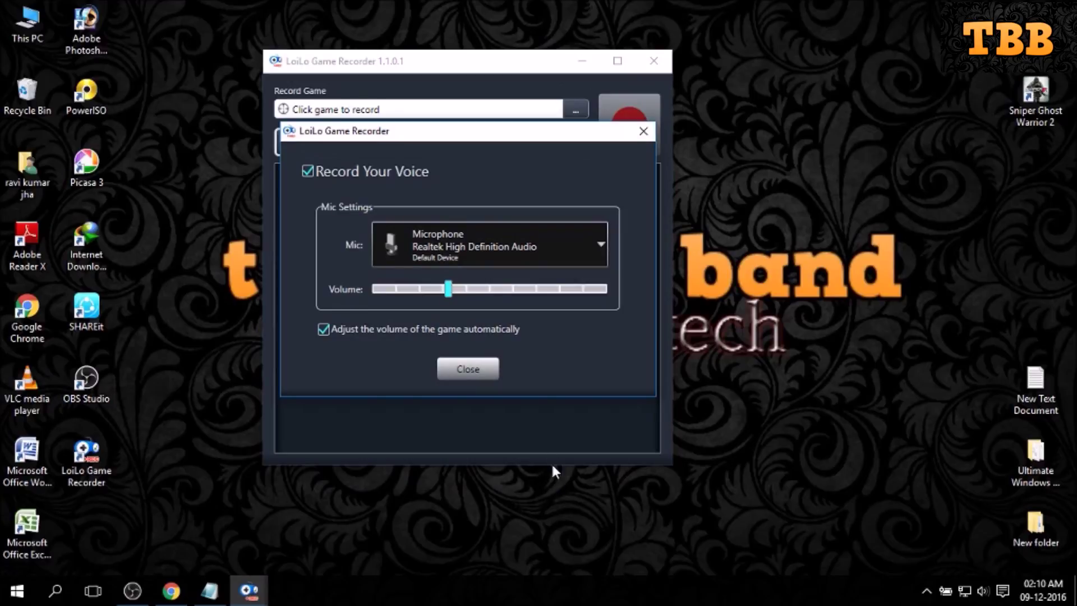
pyautogui.click(308, 172)
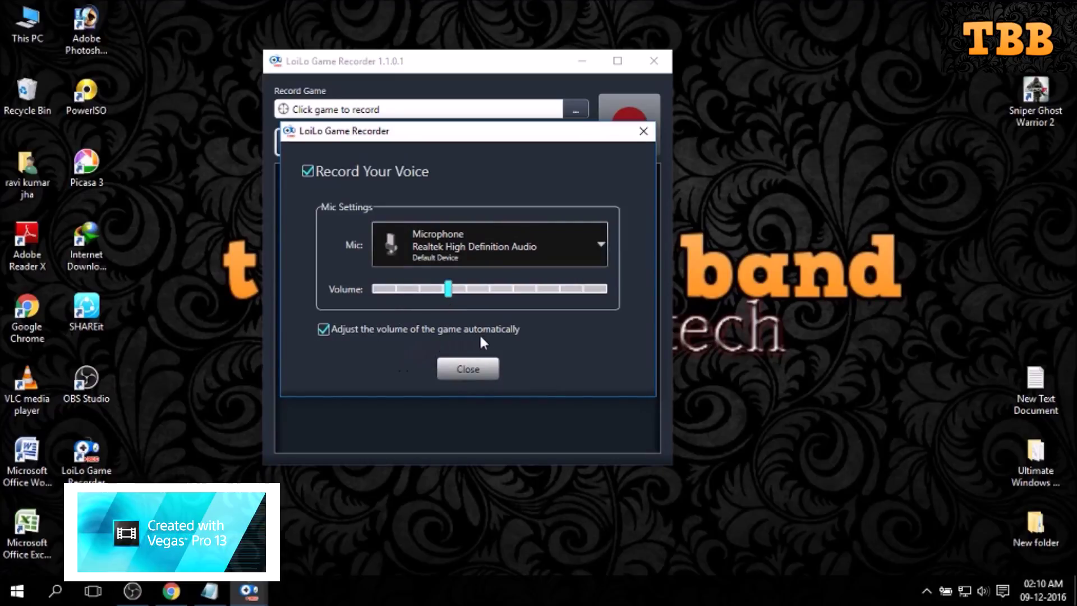
pyautogui.click(468, 369)
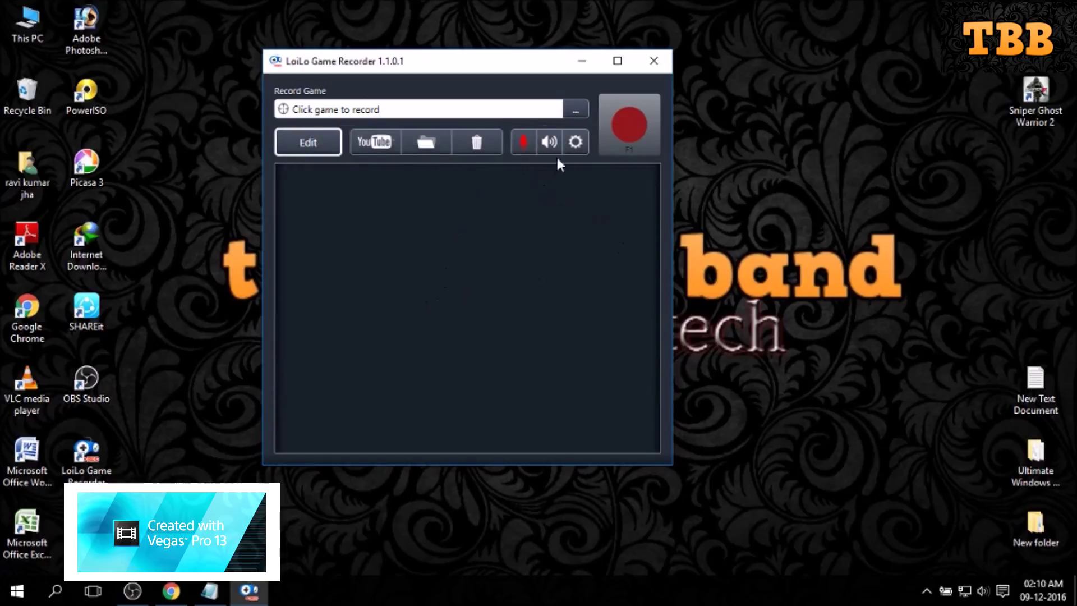
pyautogui.moveTo(589, 61); pyautogui.dragTo(465, 67)
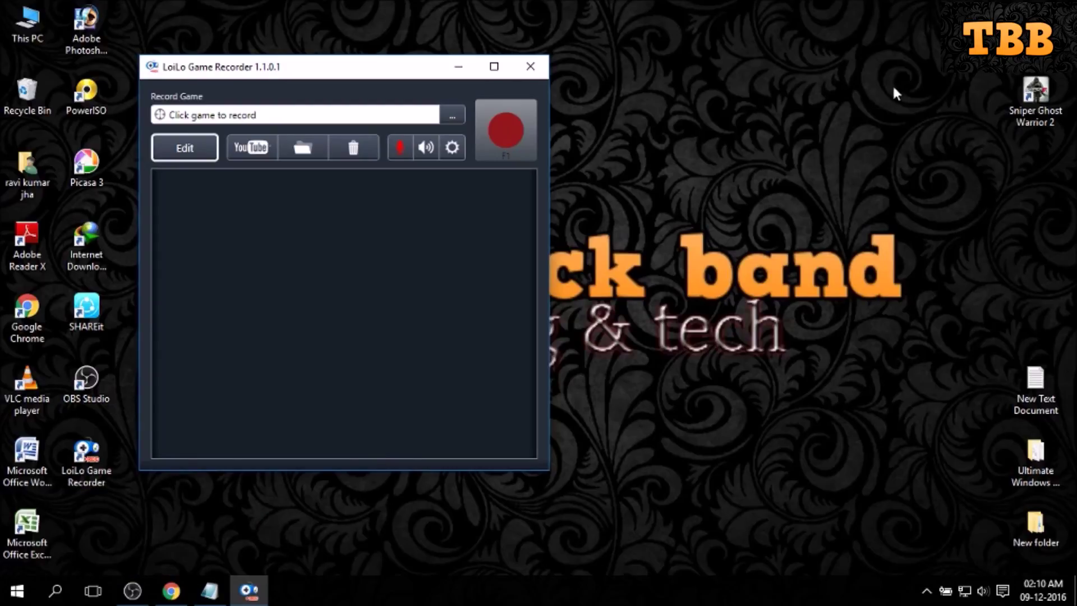
pyautogui.click(967, 490)
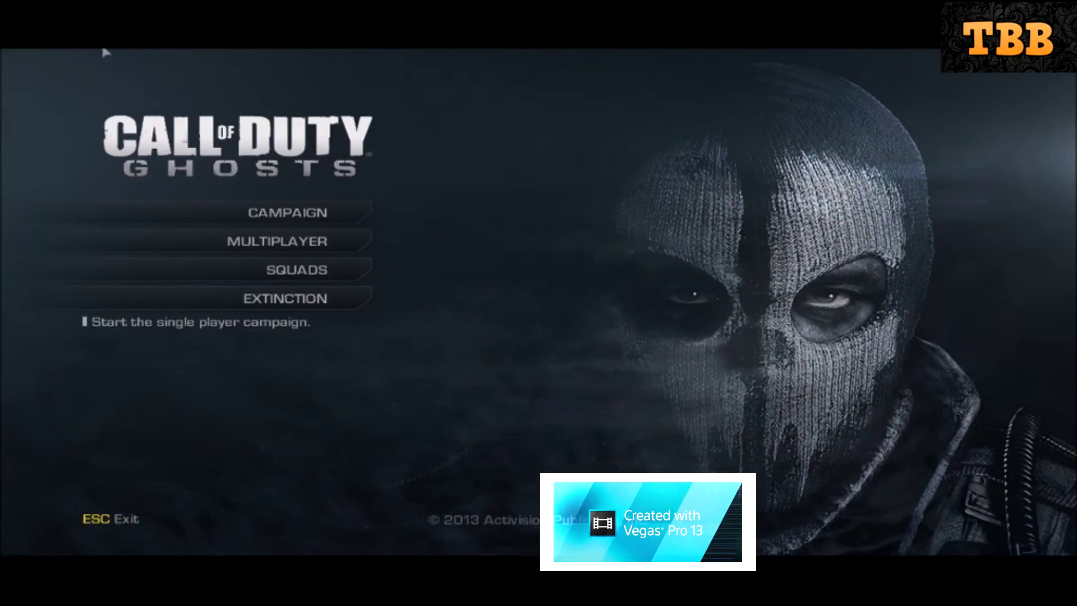
# - Move down to the MULTIPLAYER option in the Call of Duty: Ghosts main menu
pyautogui.press('Down')
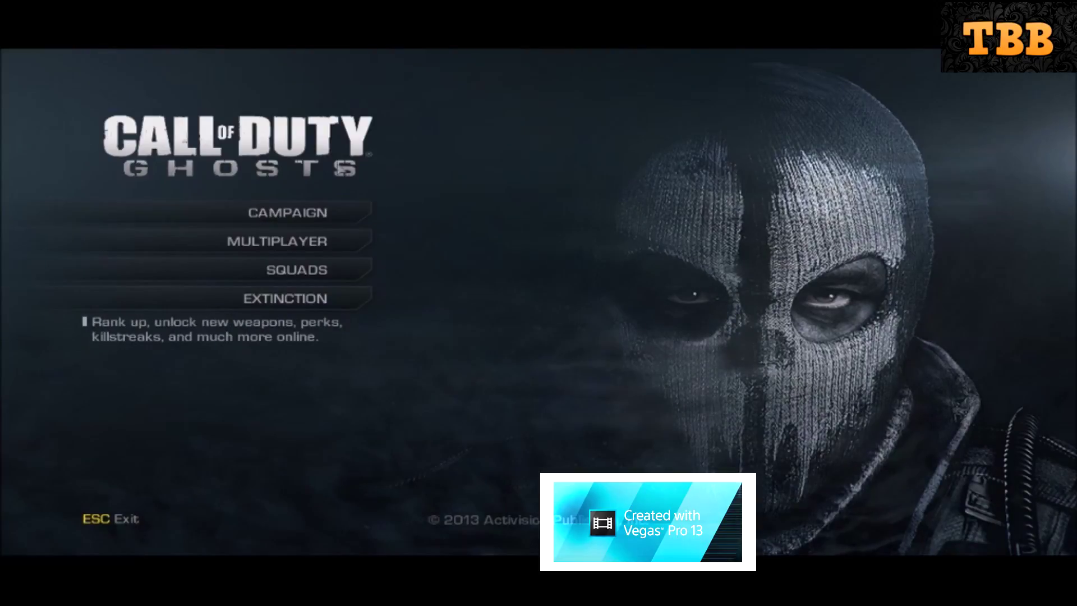